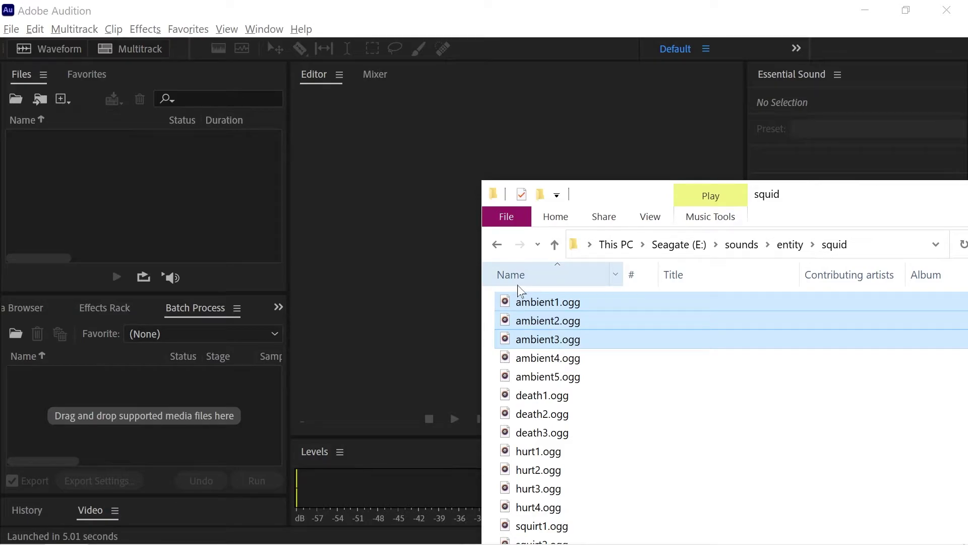
- Drag the three ambient .ogg files into the Batch Process panel, then close File Explorer
left_click_drag(560, 317, 117, 420)
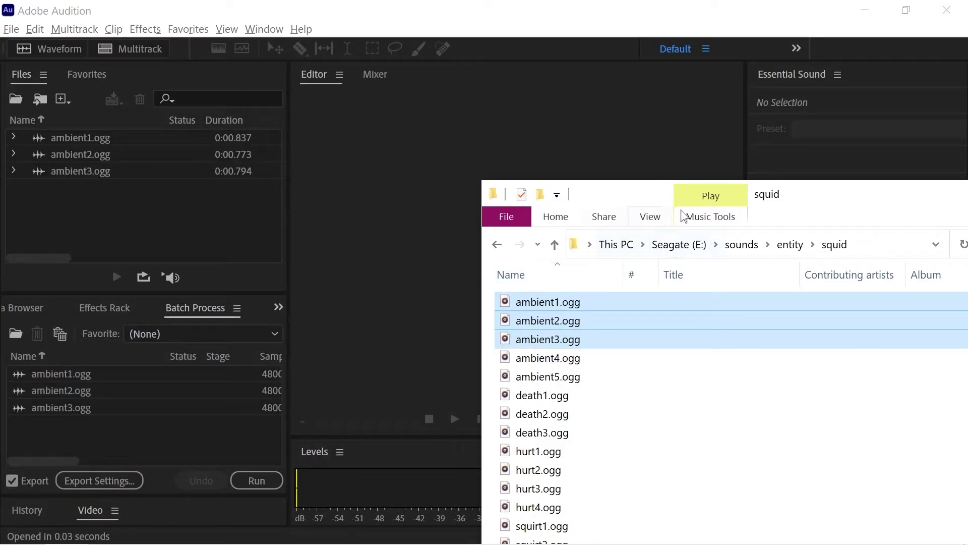
mouse_move(840, 201)
left_mouse_down()
mouse_move(676, 188)
mouse_move(590, 158)
left_mouse_up()
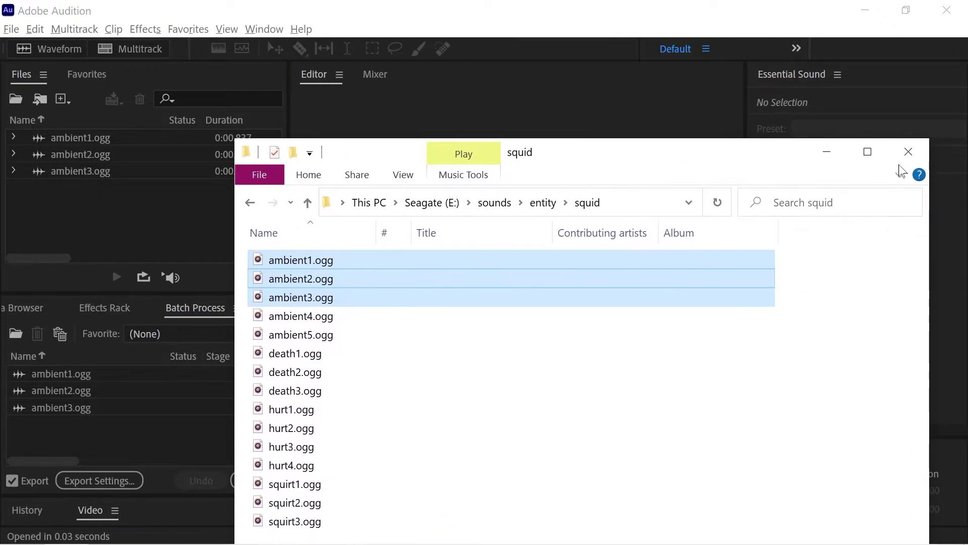
left_click(920, 151)
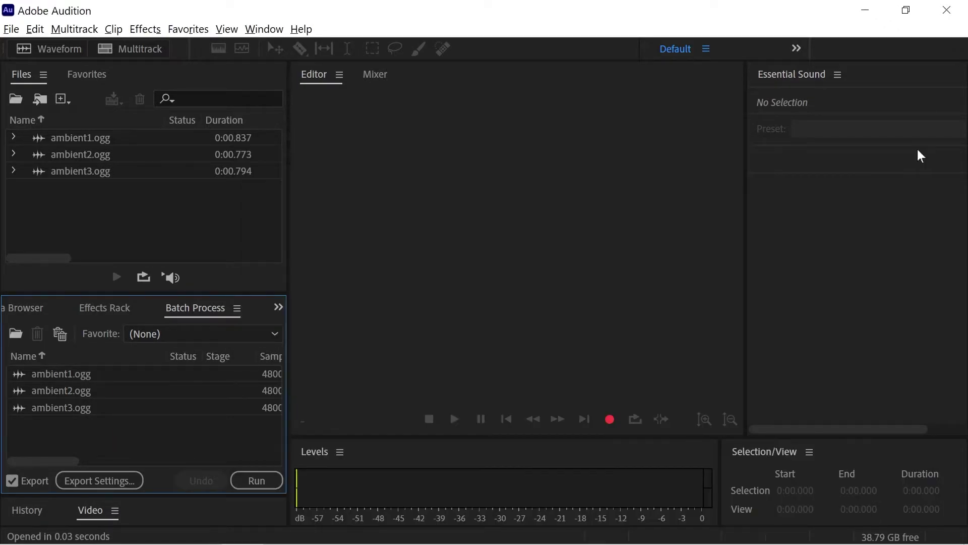
- Select ambient2.ogg, then ambient3.ogg, in the batch queue, then clear the selection
left_click(81, 379)
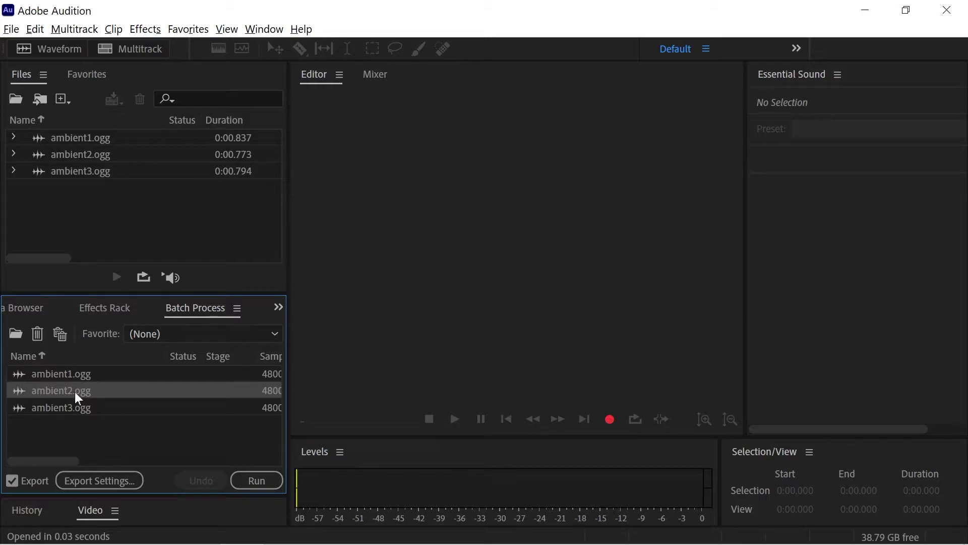
left_click(61, 414)
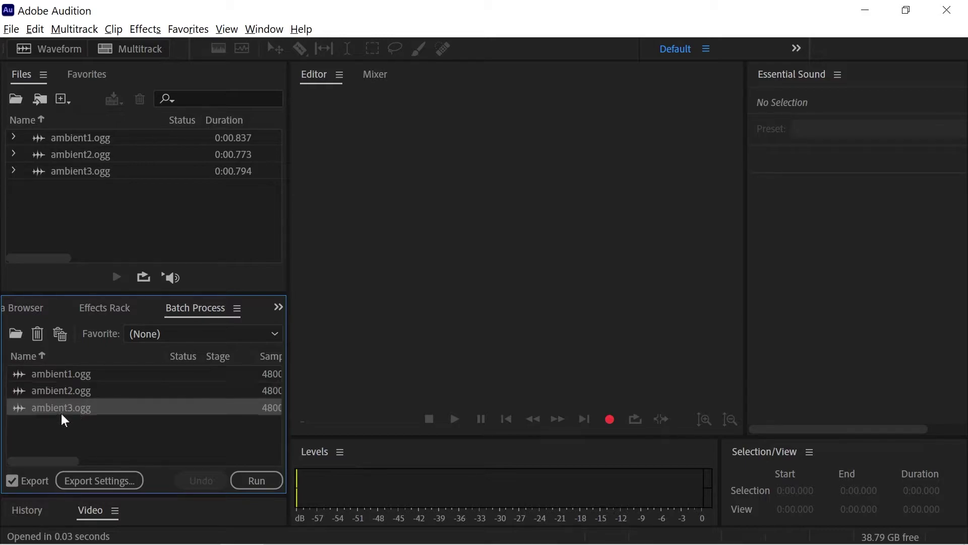
left_click(51, 422)
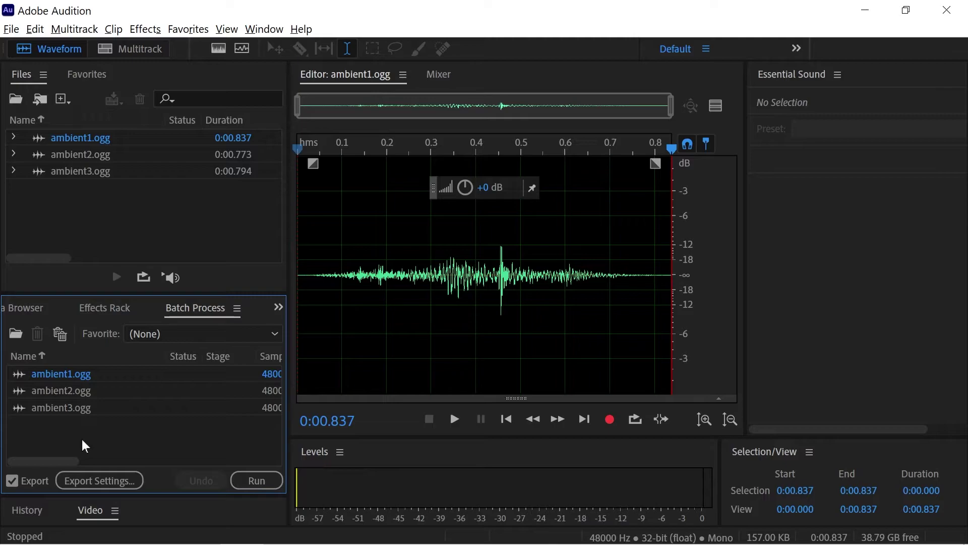
- Set the batch Export Settings format to AIFF (*.aif, *.aiff, *.aifc)
left_click(86, 476)
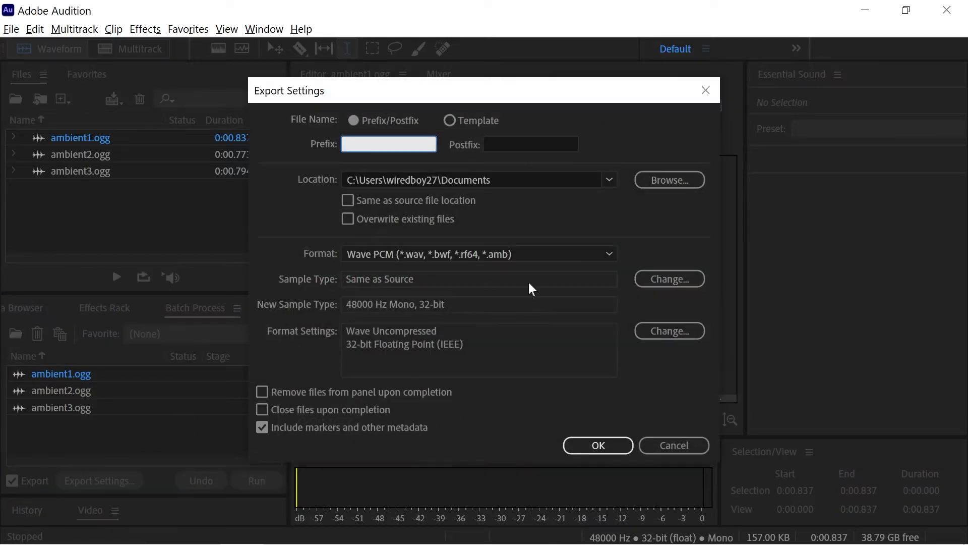
left_click(413, 251)
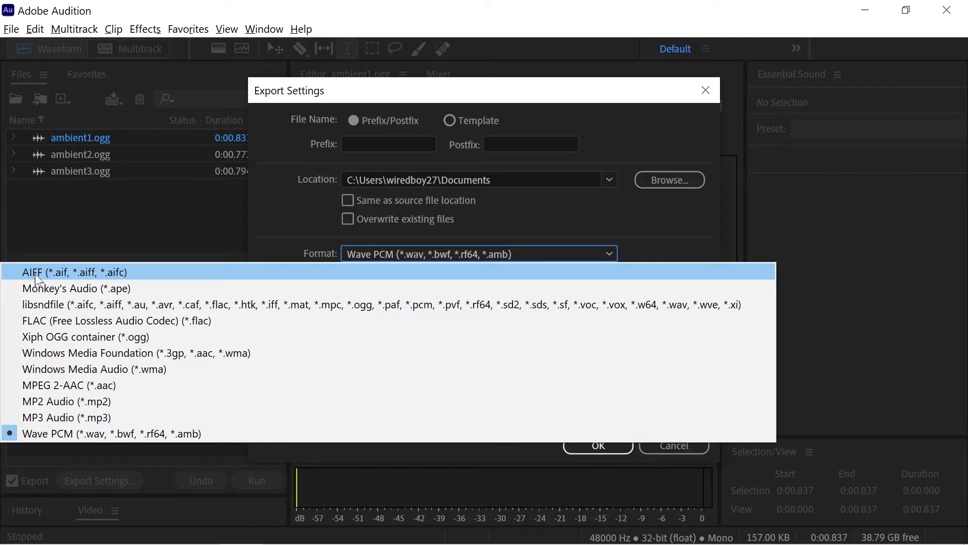
left_click(38, 272)
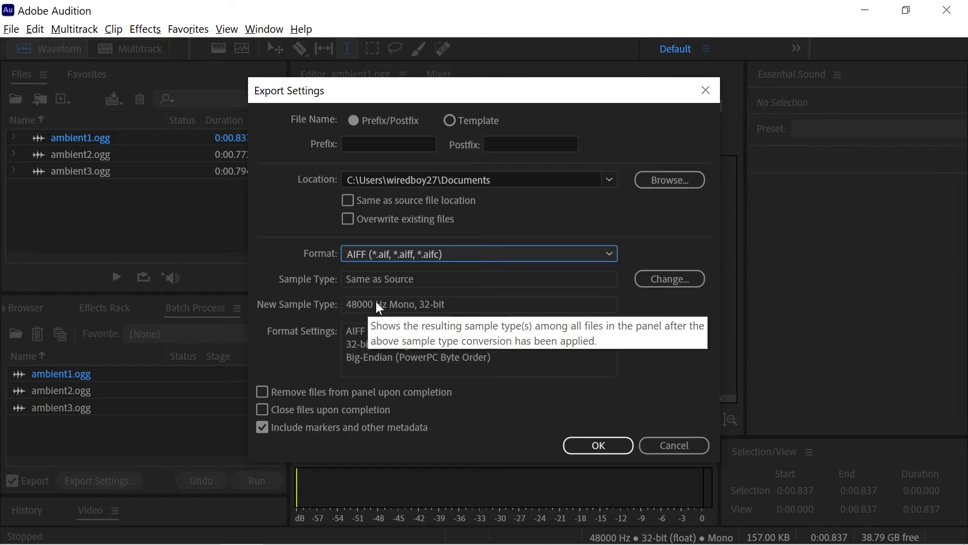
- Confirm the AIFF export settings, run the batch conversion, and select ambient2.aif in the list
left_click(597, 445)
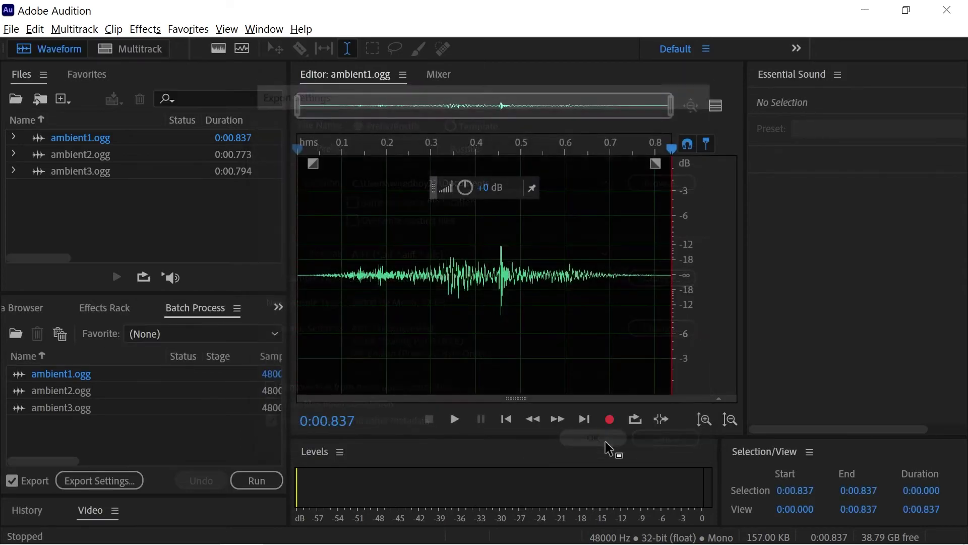
left_click(266, 481)
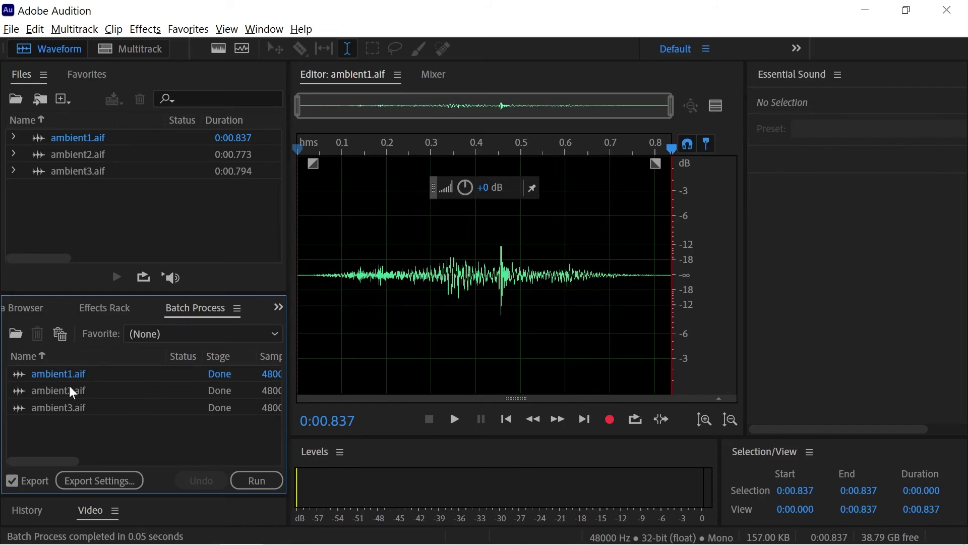
left_click(56, 393)
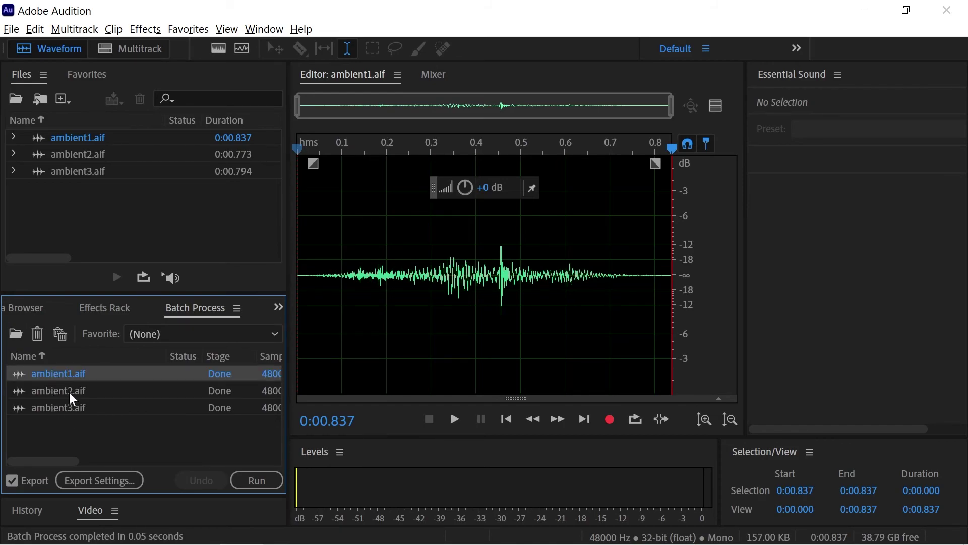
left_click(82, 395)
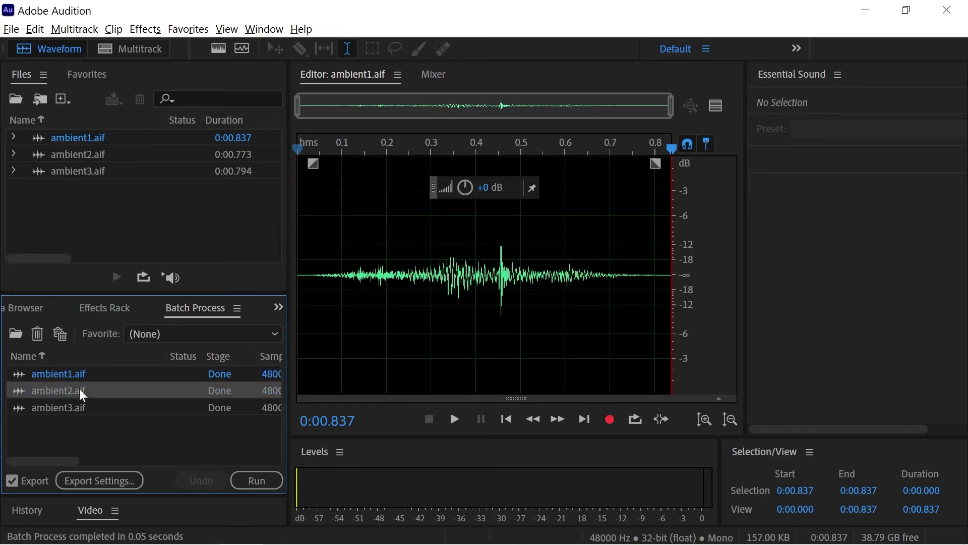